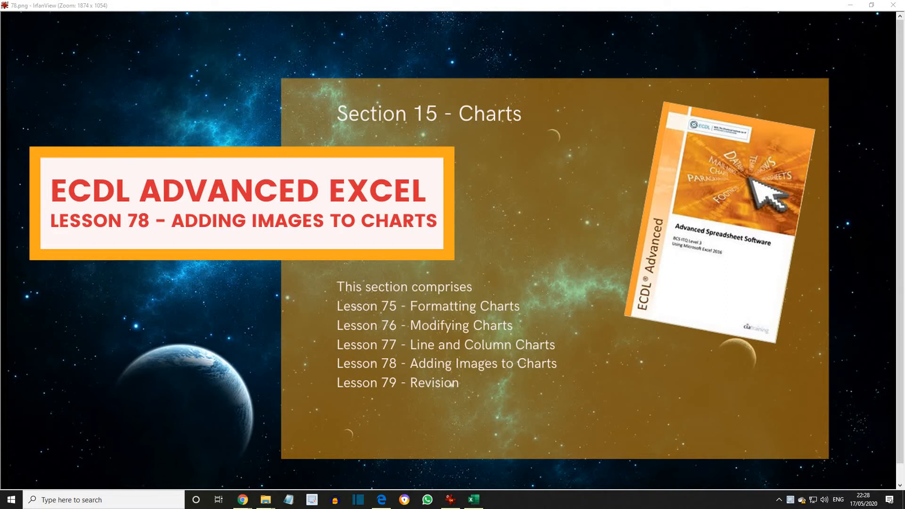
Step: Switch to the Charts workbook in Excel and set the gap width of the Sales Chart sheet's columns to 95%
click(474, 500)
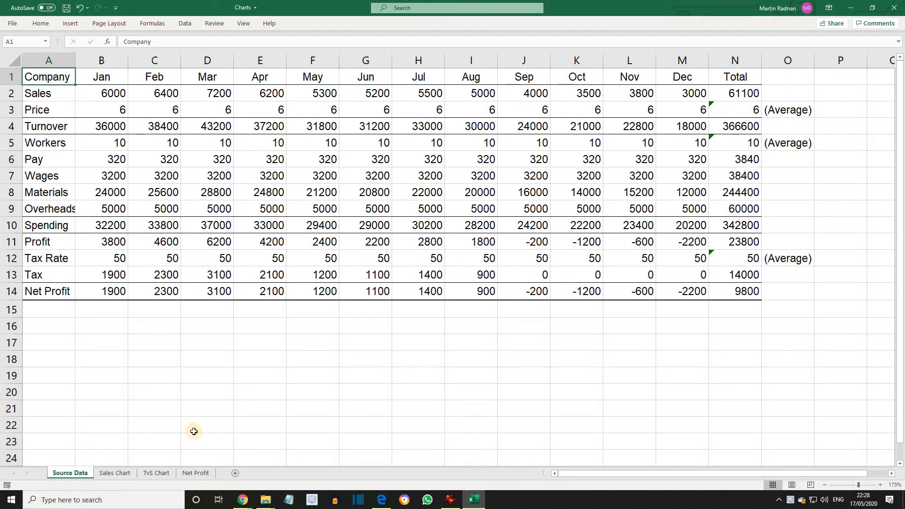
click(116, 474)
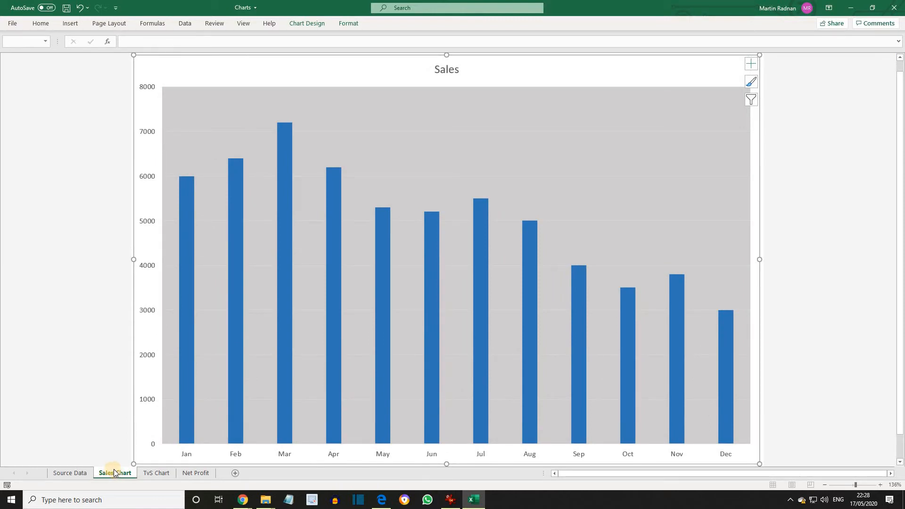
click(188, 213)
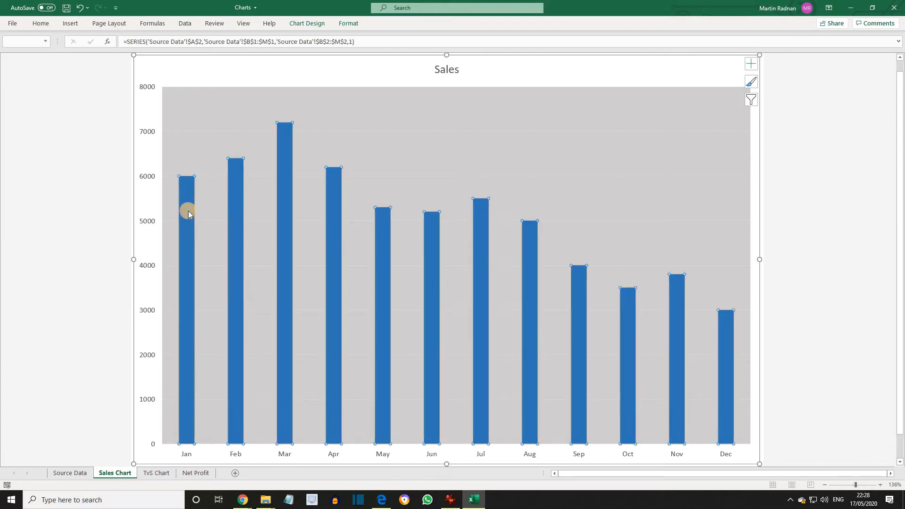
right_click(185, 265)
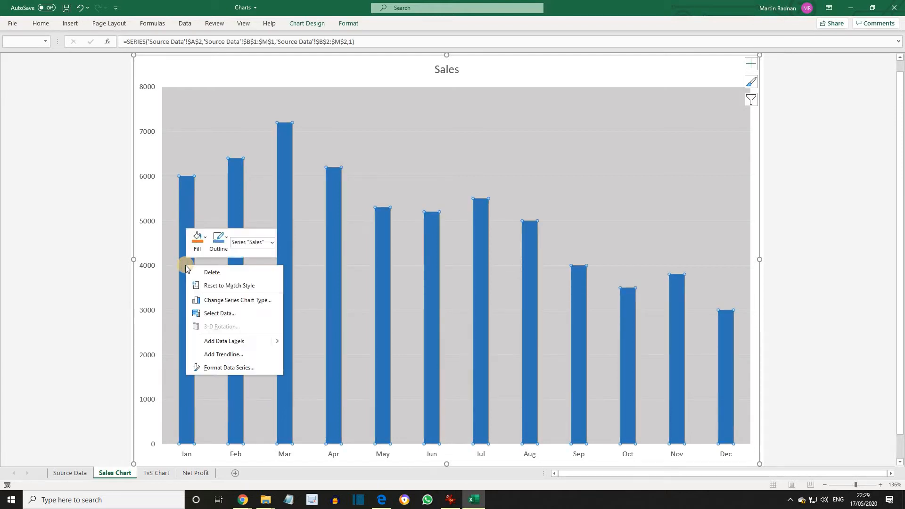
click(226, 369)
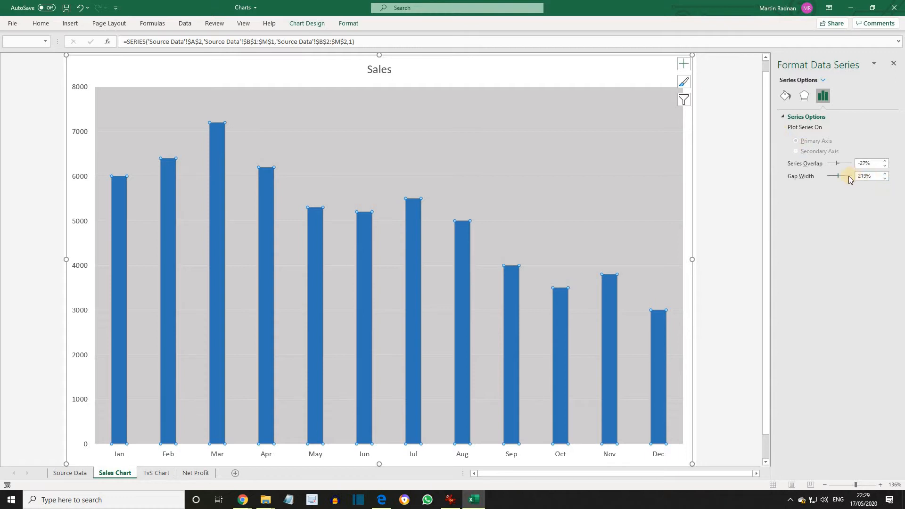
drag(839, 176, 833, 179)
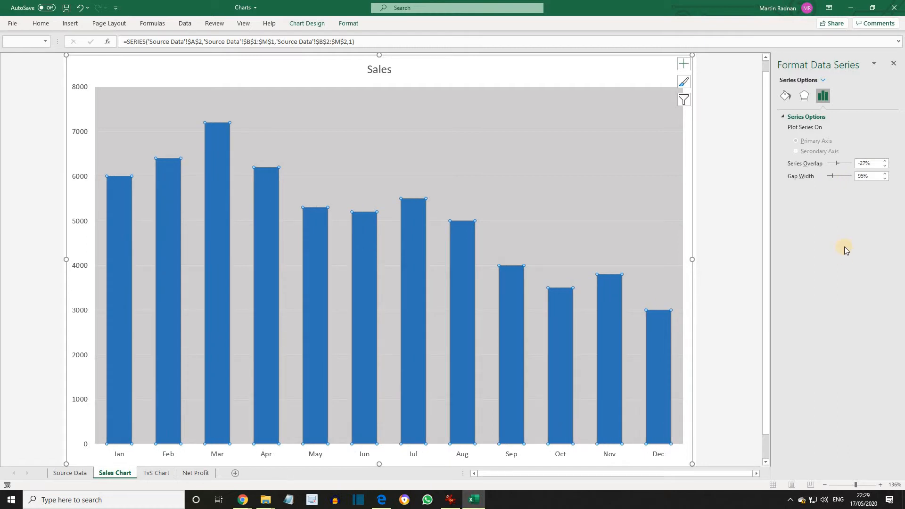
Step: Fill the sales columns with the picture file Sales from the Data Files folder, and close the series formatting
click(786, 97)
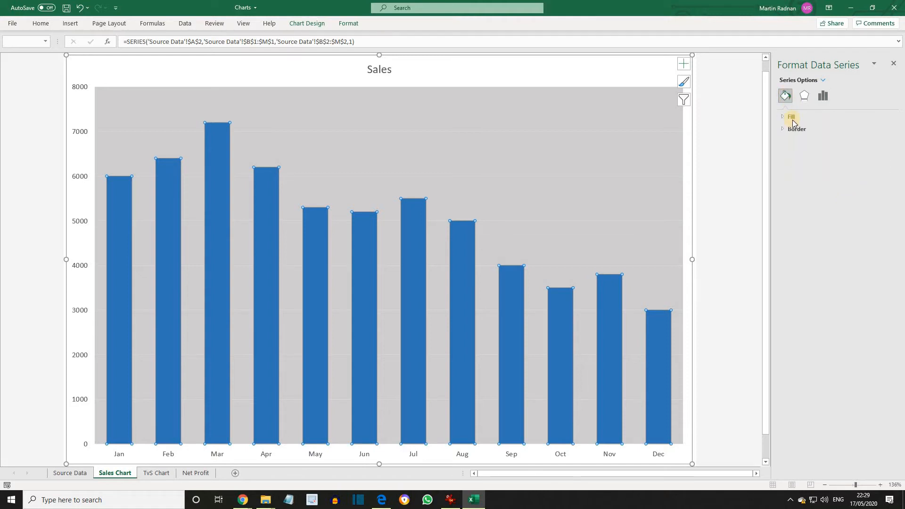
click(791, 116)
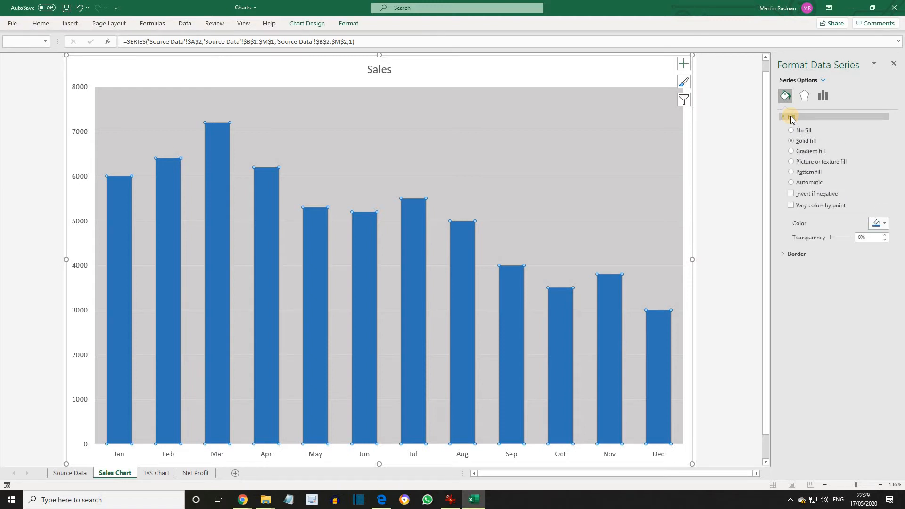
click(801, 162)
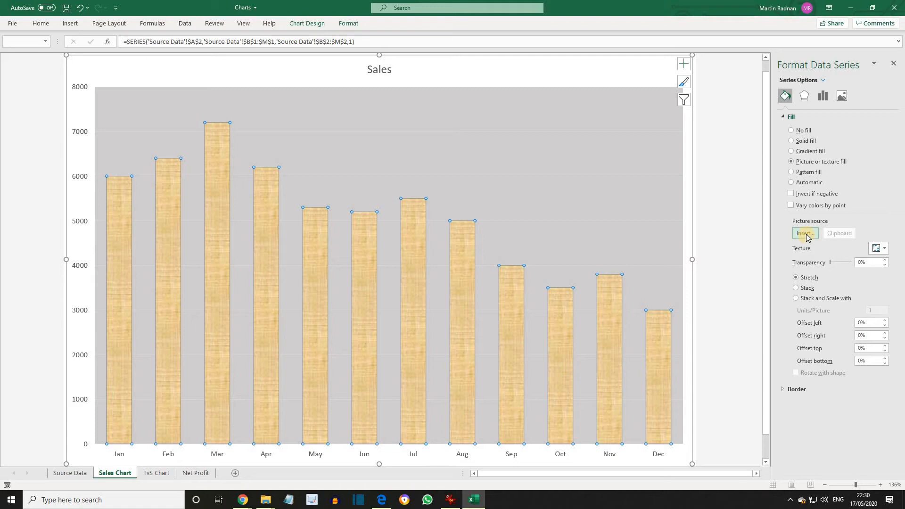
click(806, 234)
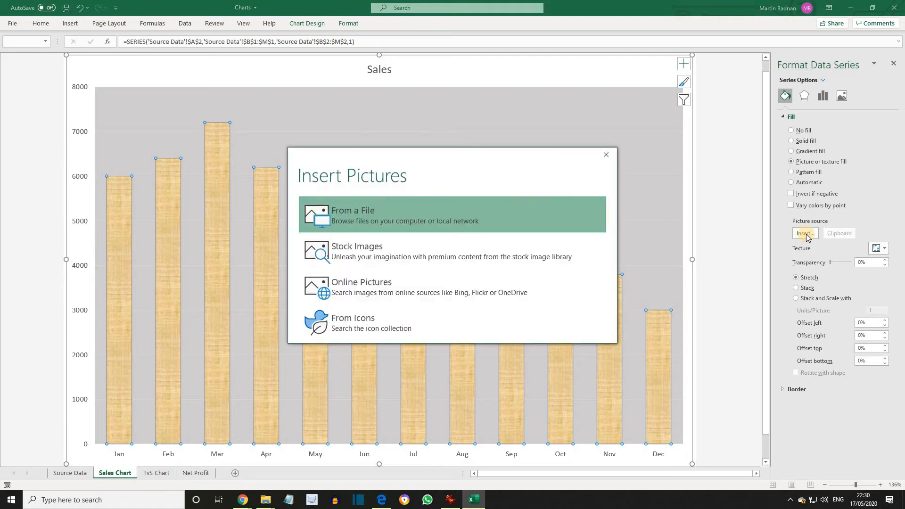
click(354, 210)
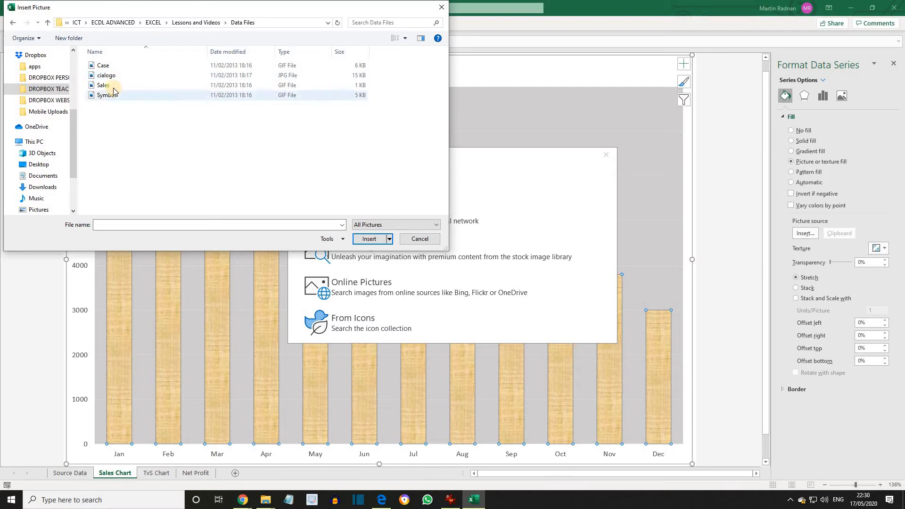
click(109, 88)
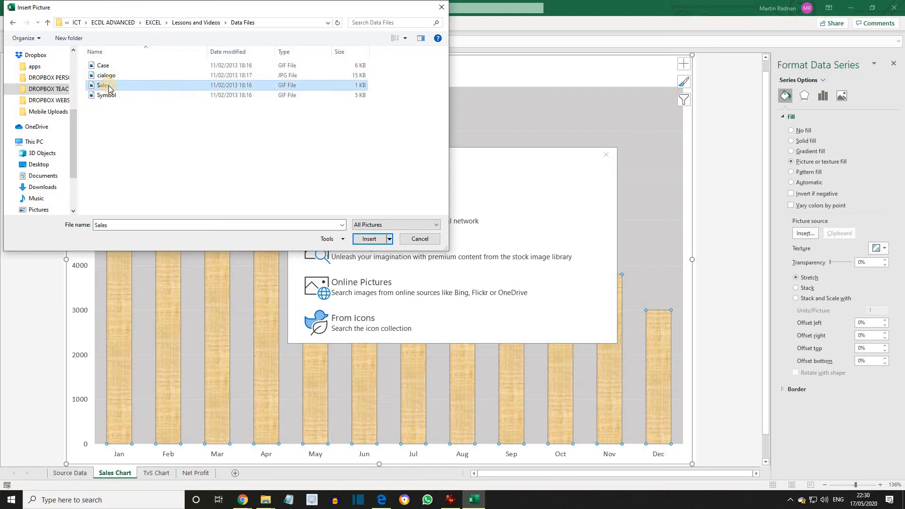
click(366, 238)
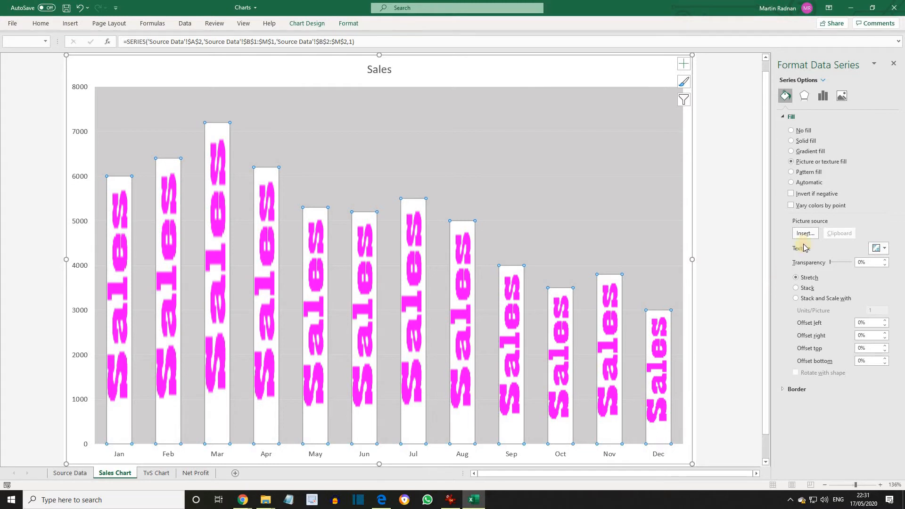
click(822, 96)
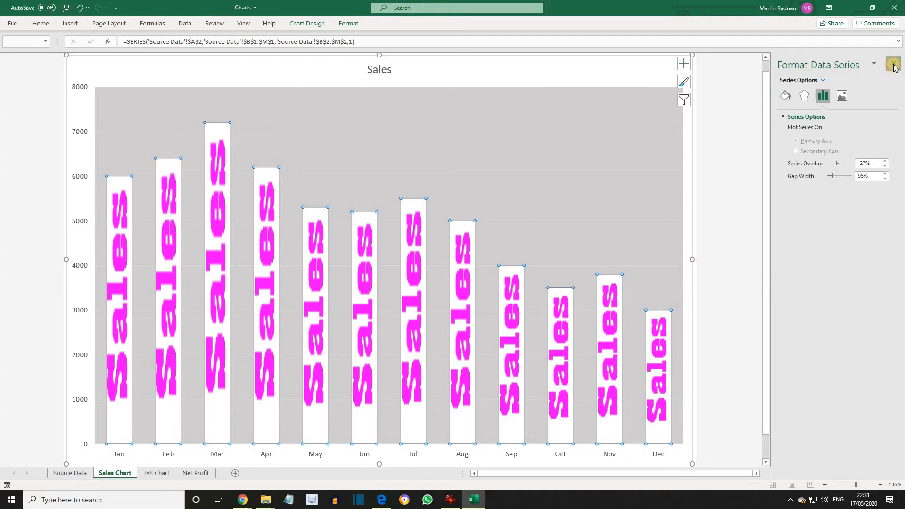
click(895, 67)
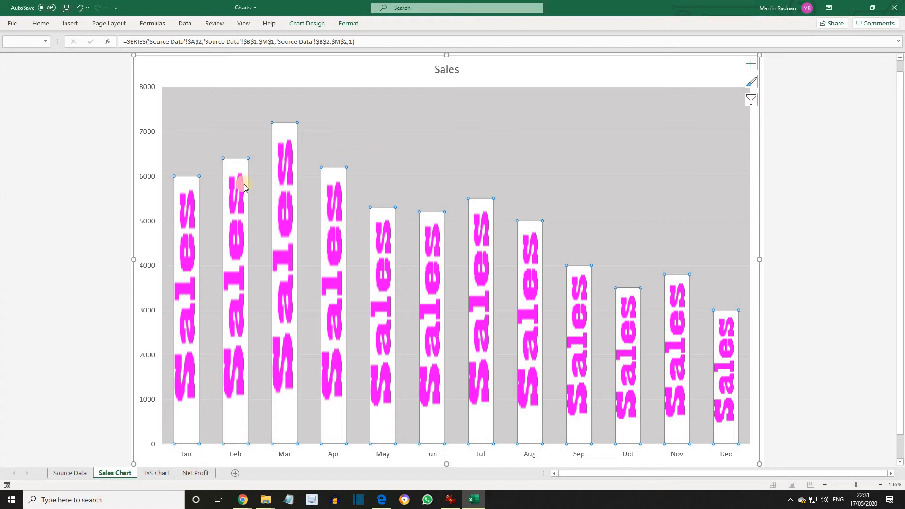
Step: Replace the sales columns' picture fill with the Symbol image from the Data Files folder, stacked instead of stretched
right_click(187, 220)
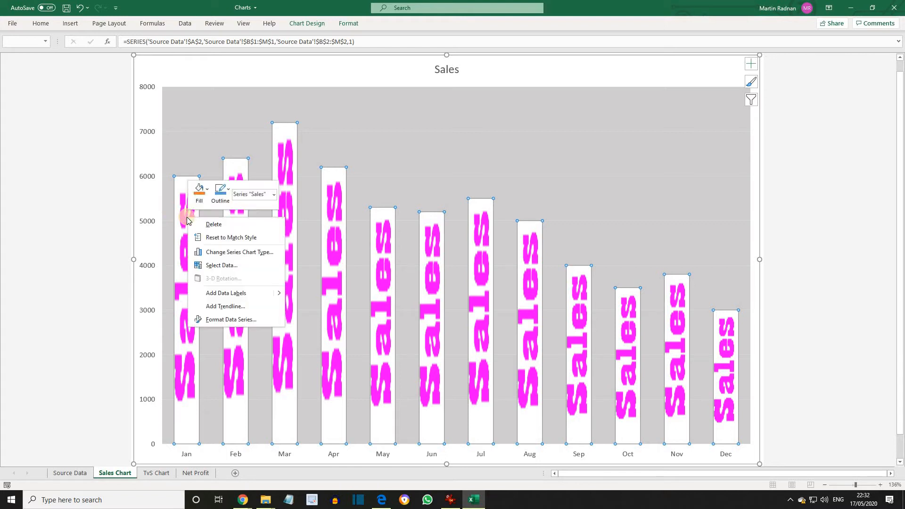
click(235, 324)
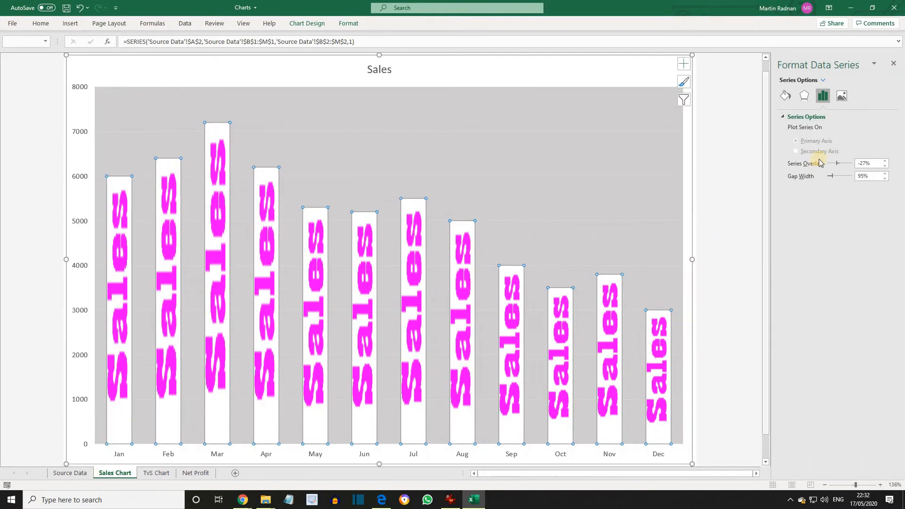
click(785, 98)
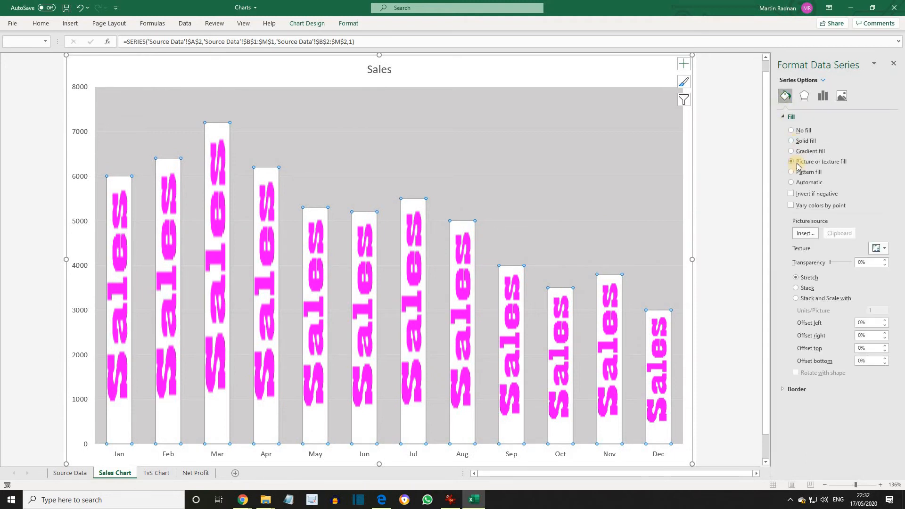
click(804, 233)
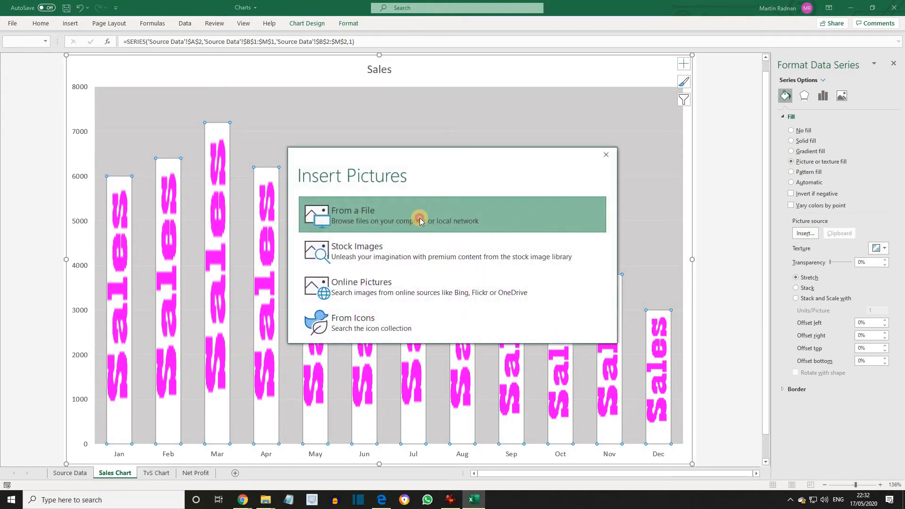
click(420, 218)
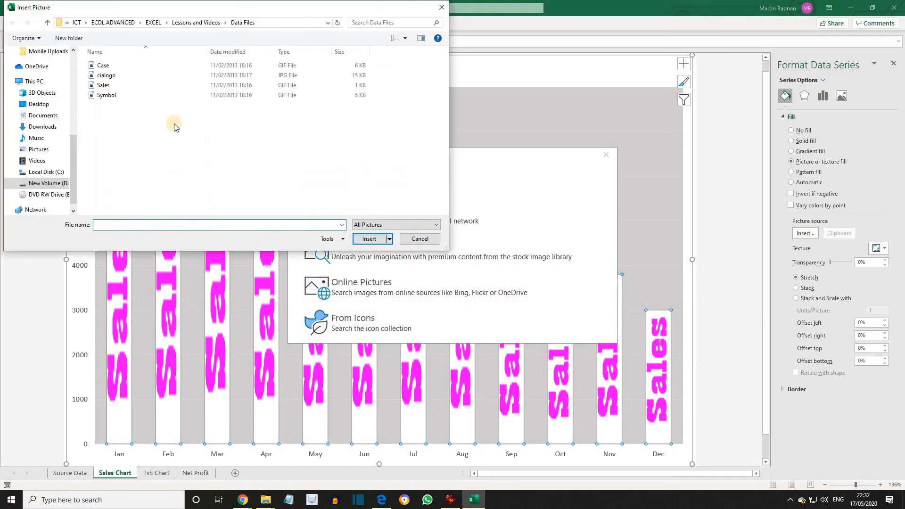
click(115, 96)
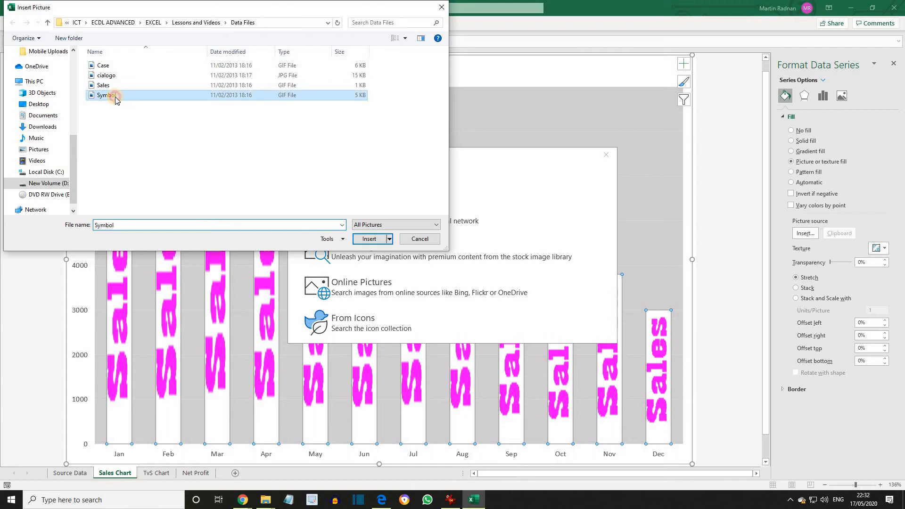
double_click(115, 96)
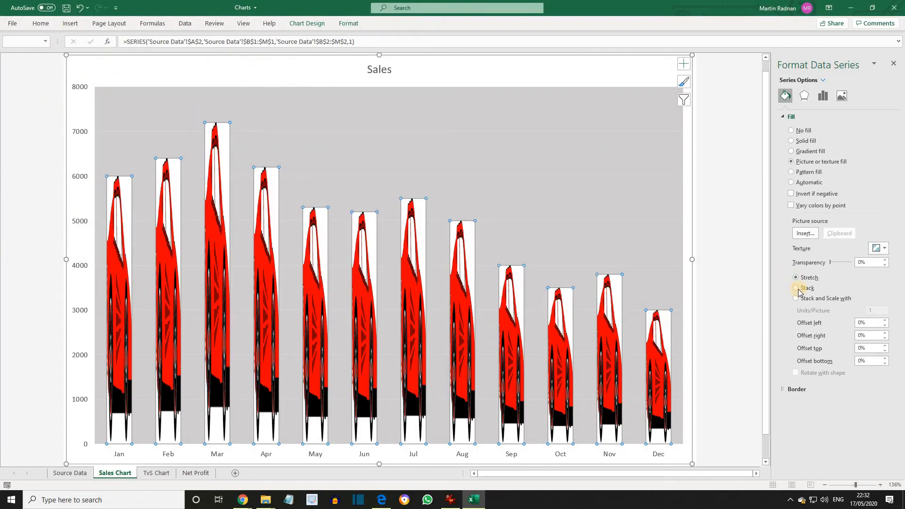
click(798, 288)
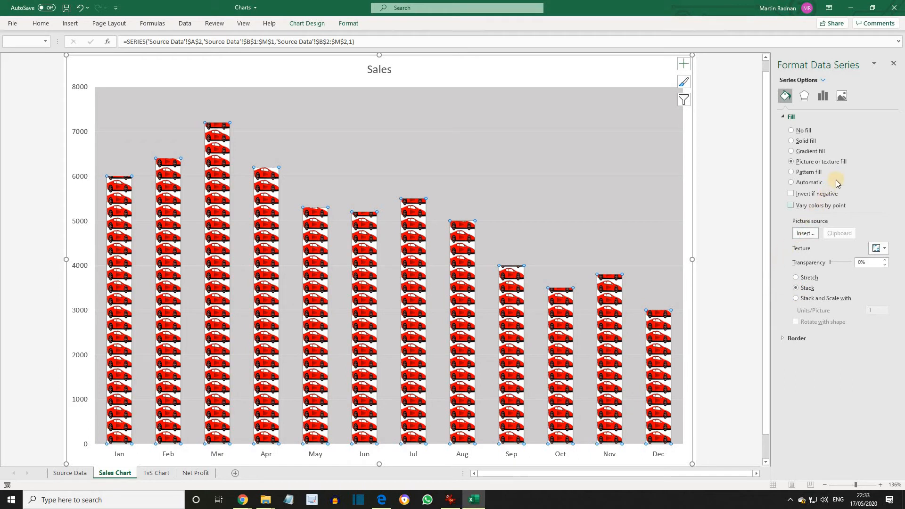
click(894, 63)
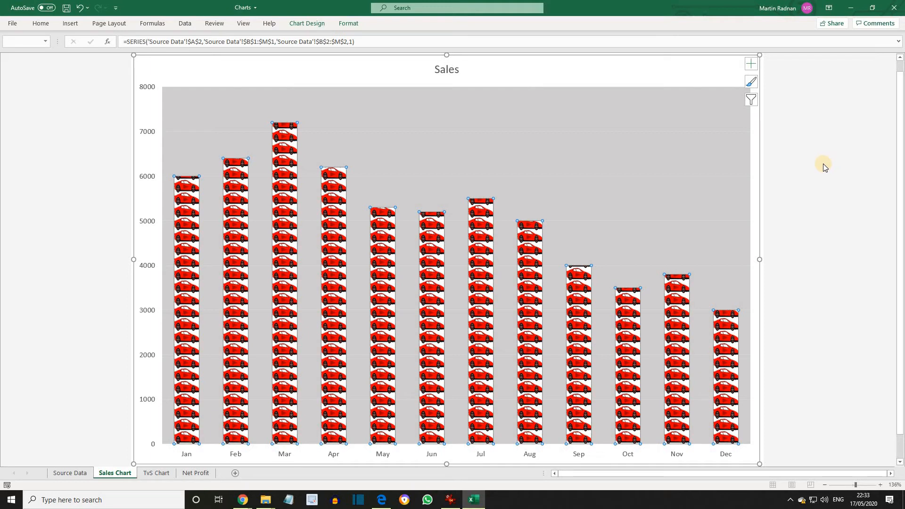
Step: Give the sales columns a solid fill in standard red and set their gap width to 157%
right_click(184, 253)
click(231, 352)
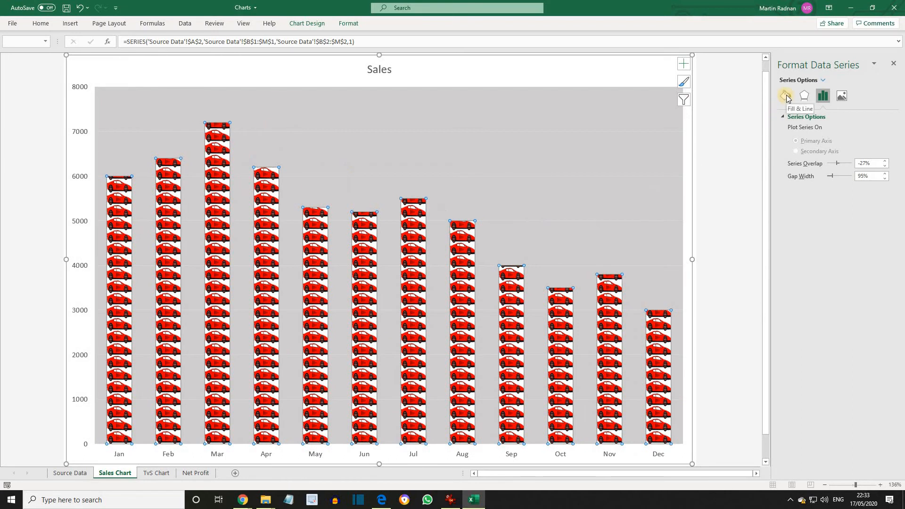
click(786, 96)
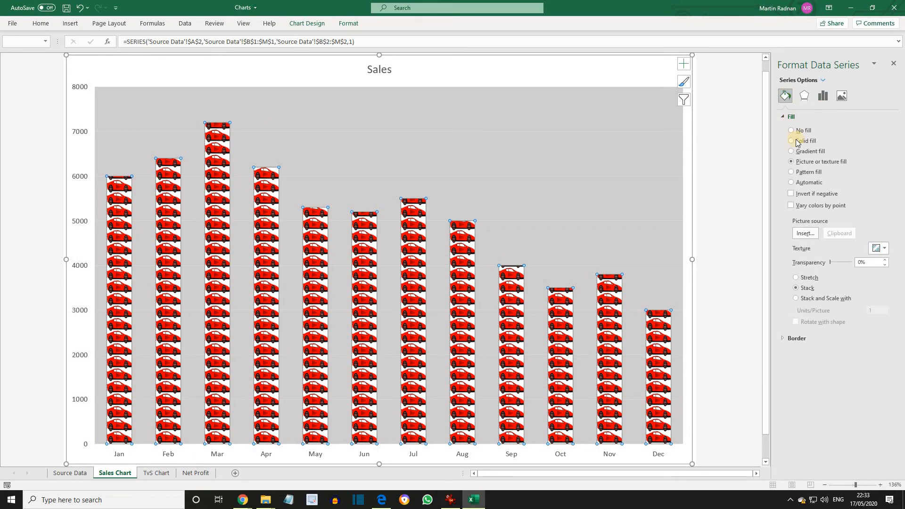
click(792, 141)
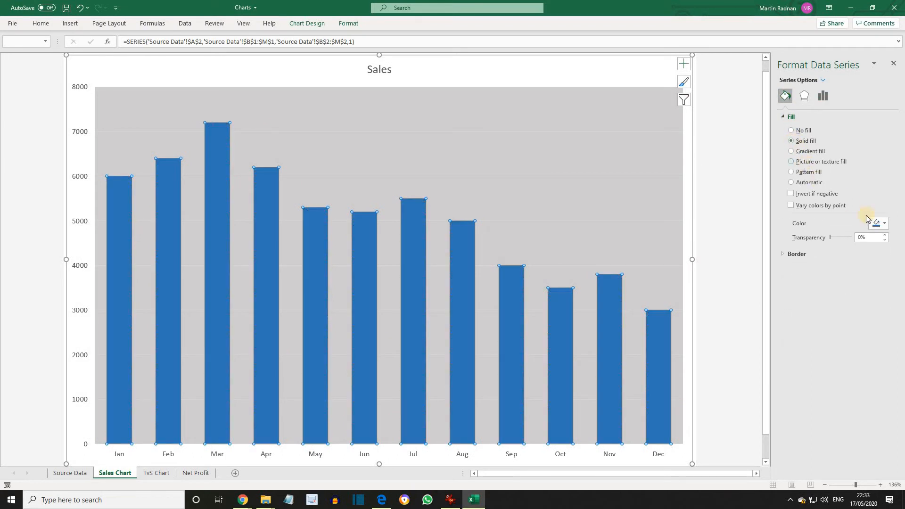
click(887, 223)
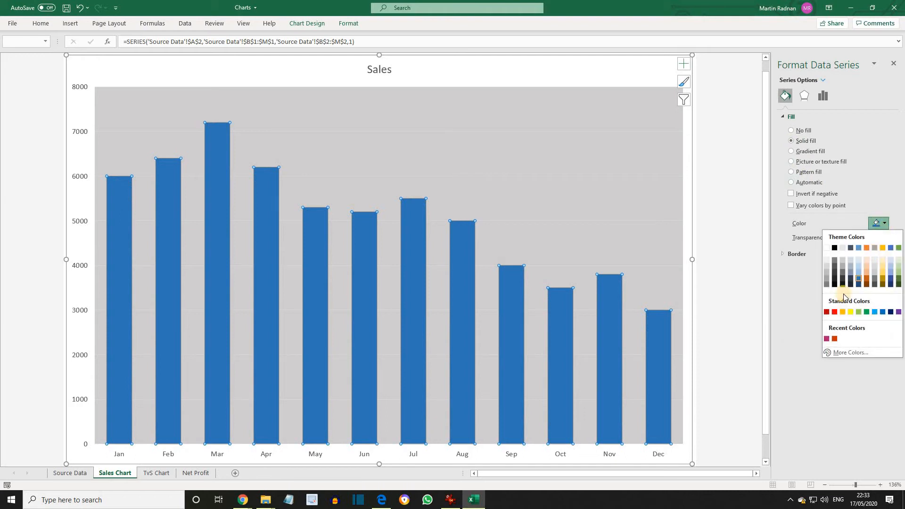
click(835, 312)
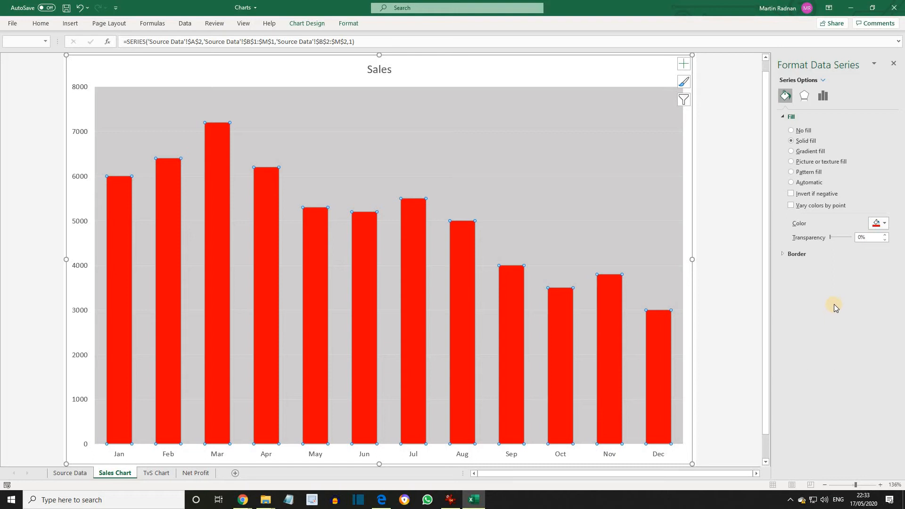
click(824, 95)
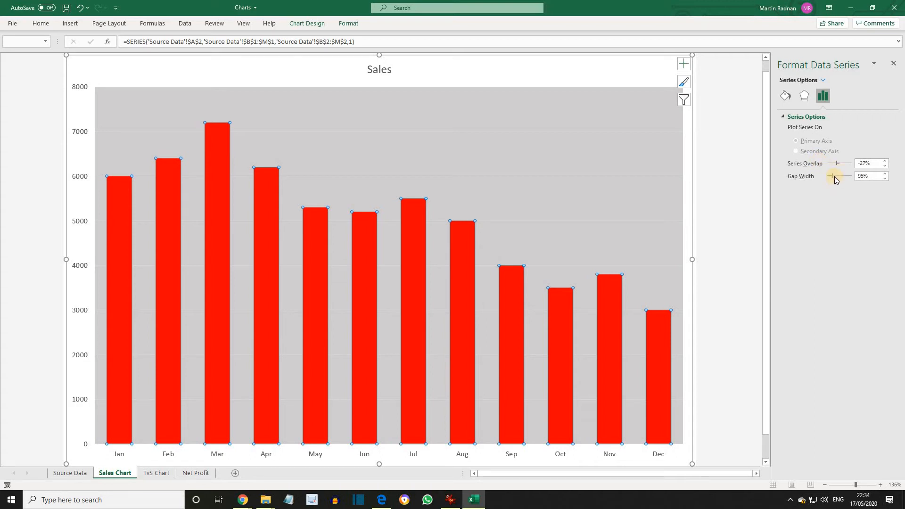
drag(833, 176, 836, 176)
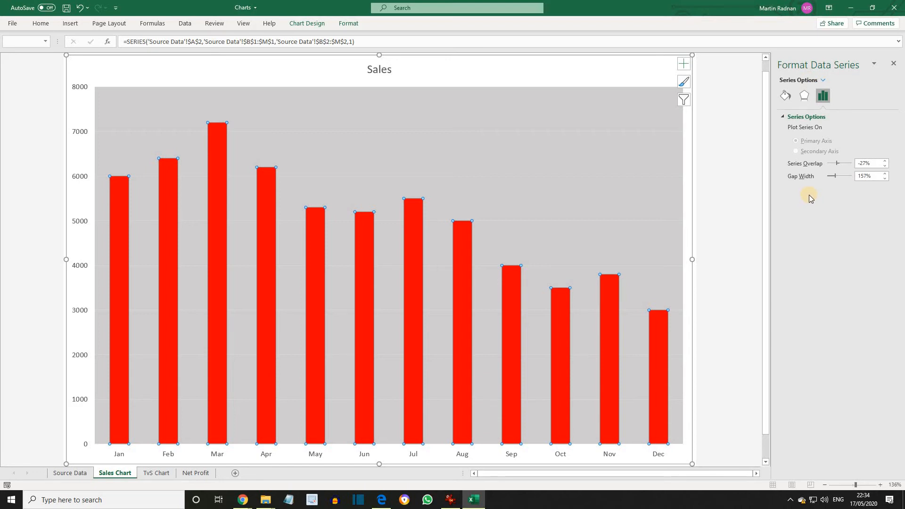
Step: Fill the chart's plot area with the cialogo picture from the Data Files folder at 70% transparency
click(618, 108)
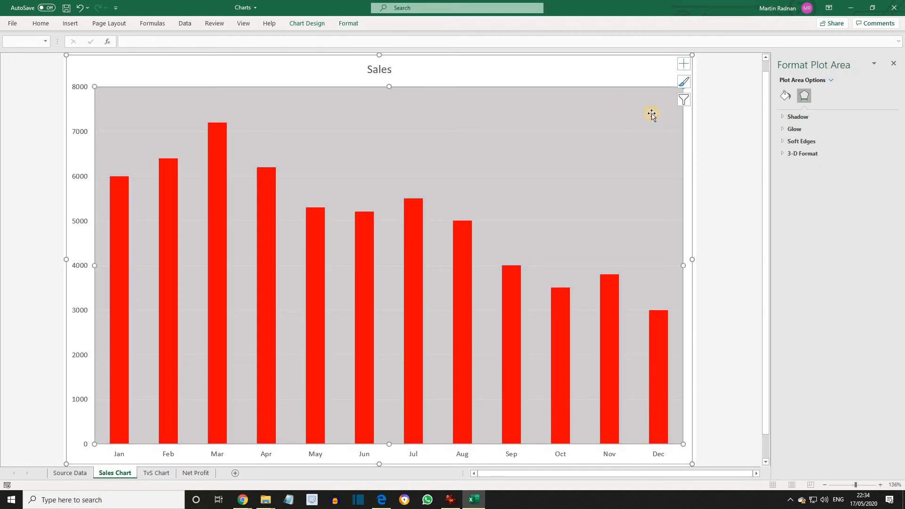
click(785, 97)
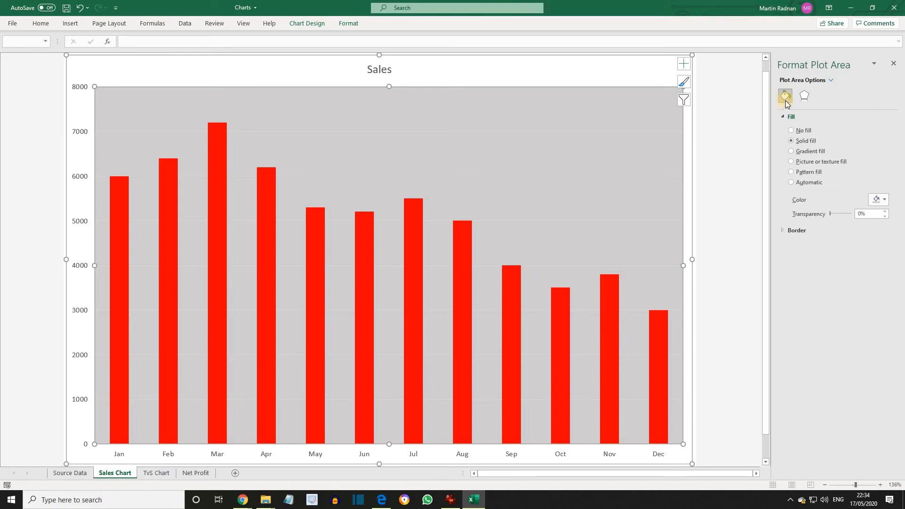
click(792, 162)
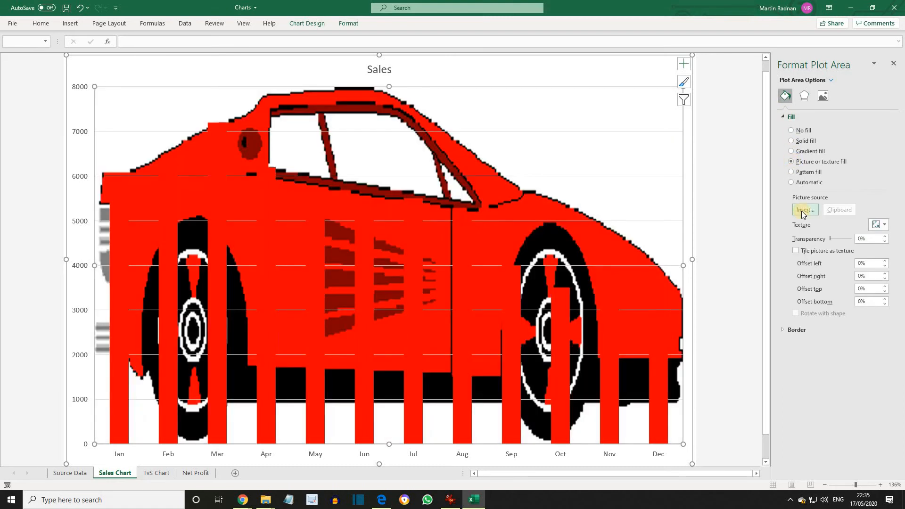
click(803, 210)
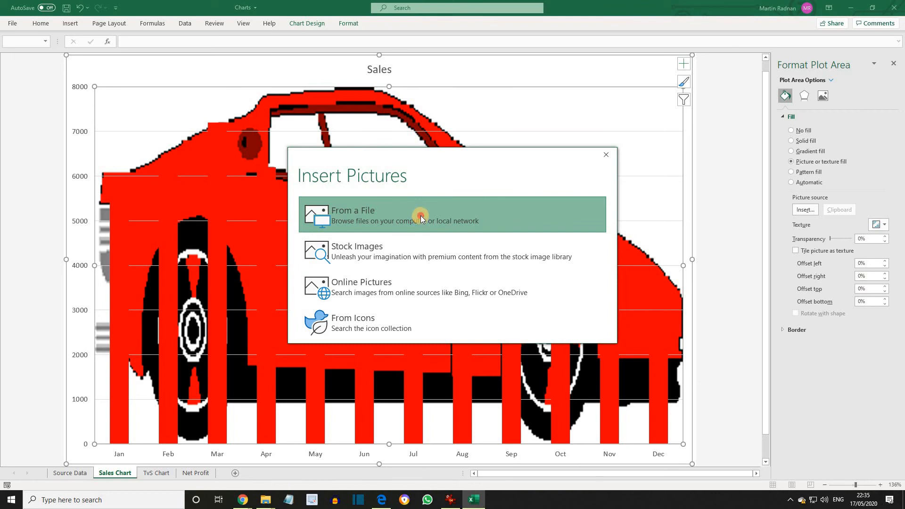
click(421, 216)
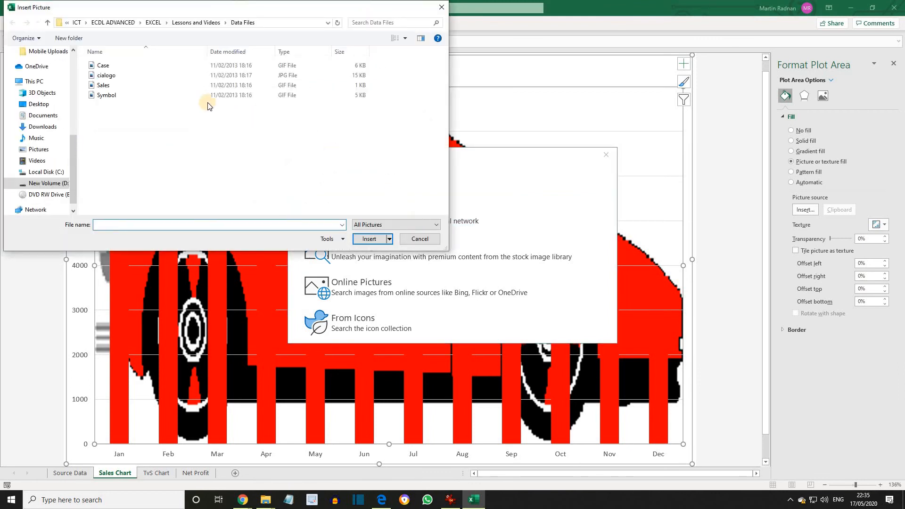
double_click(125, 75)
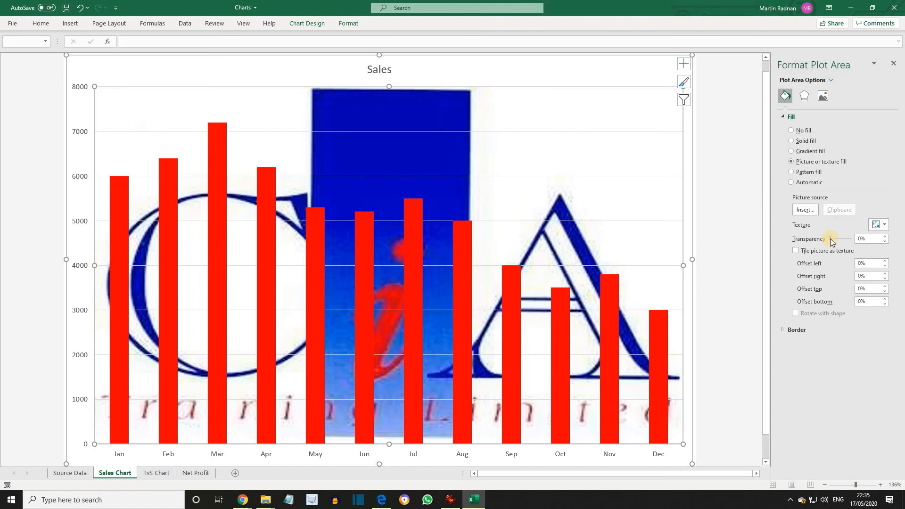
drag(833, 239, 845, 241)
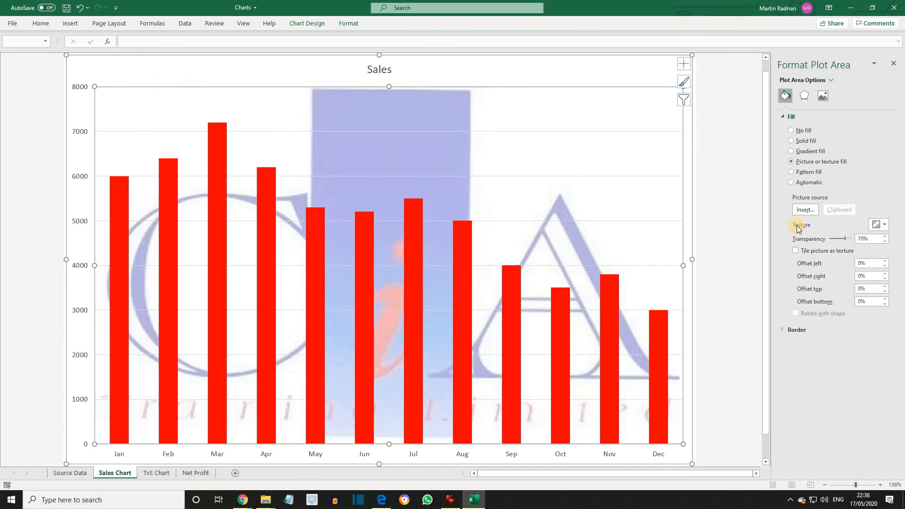
click(895, 66)
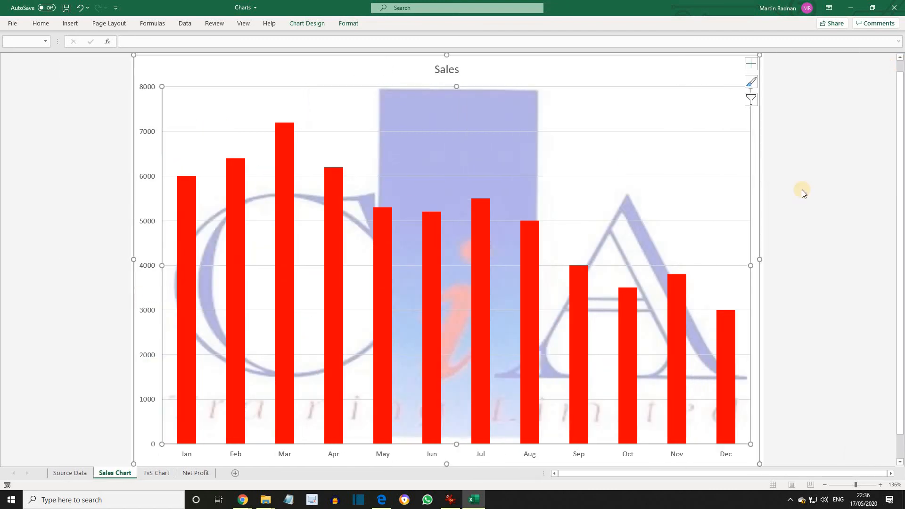